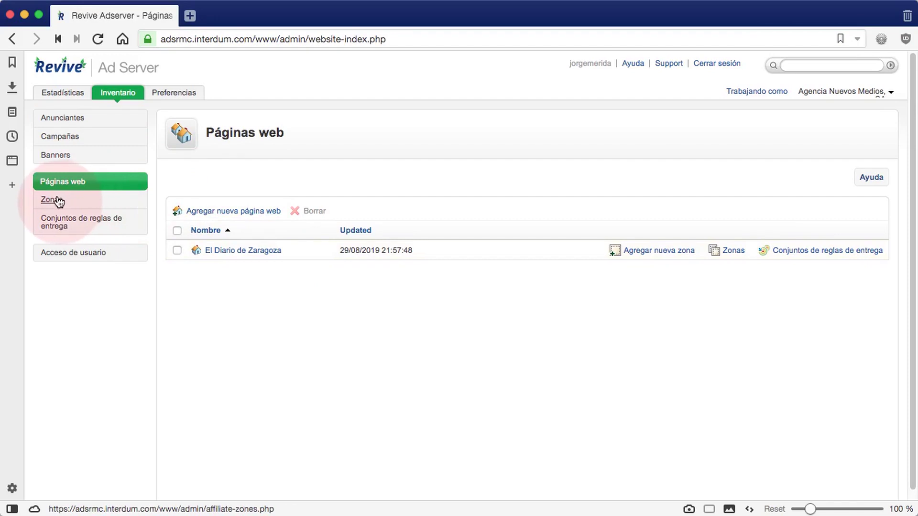
Step: Start adding a new delivery rule set for the El Diario de Zaragoza website
{"action": "left_click", "coordinate": [56, 200]}
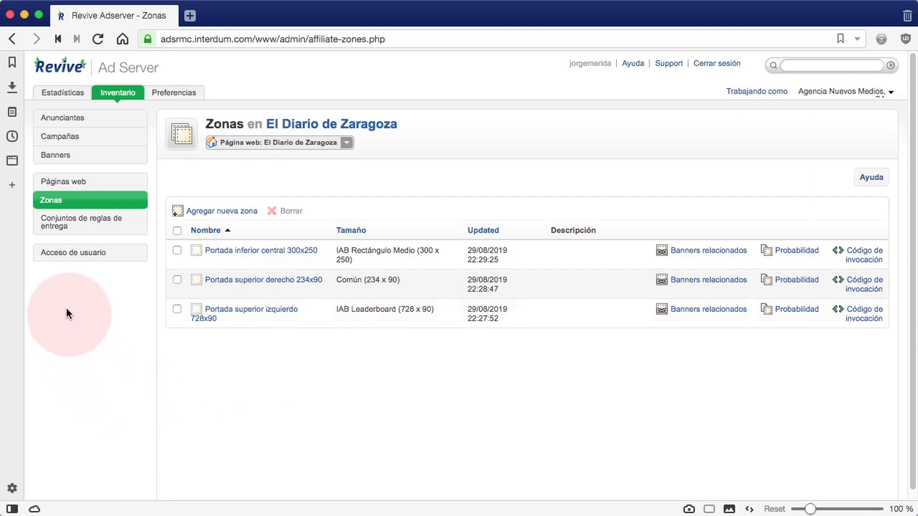
{"action": "left_click", "coordinate": [57, 225]}
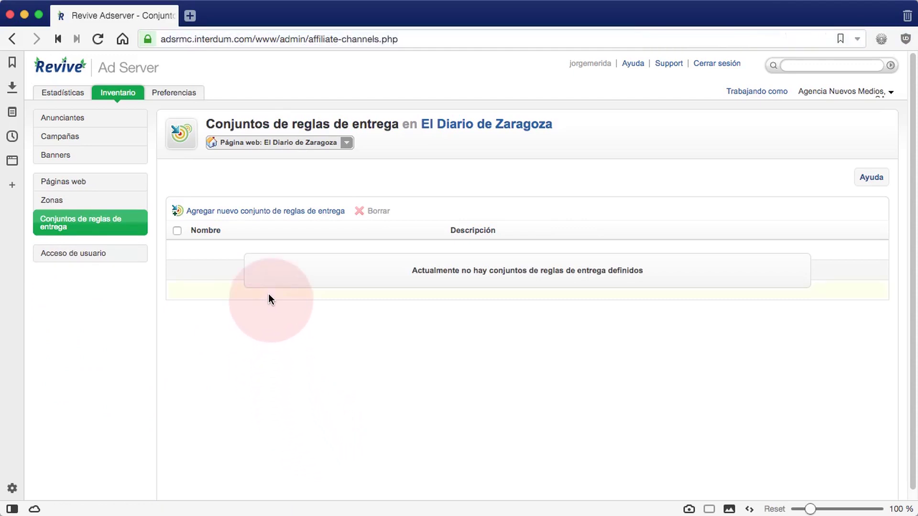
{"action": "left_click", "coordinate": [286, 211]}
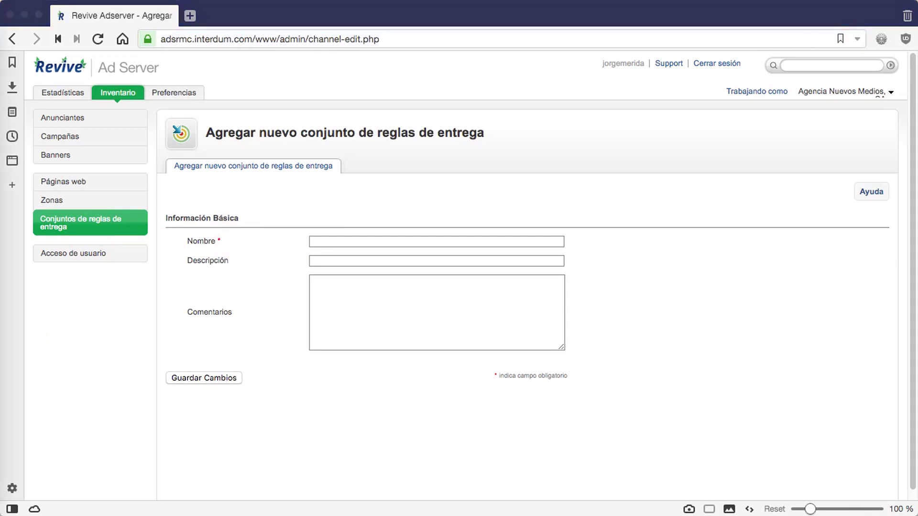
Step: Name the rule set "Acceso desde España con idiomas locales", describe it as "Para anunciantes que solamente quieren vender en territorio español", and save it
{"action": "left_click", "coordinate": [318, 242]}
{"action": "left_click", "coordinate": [317, 241]}
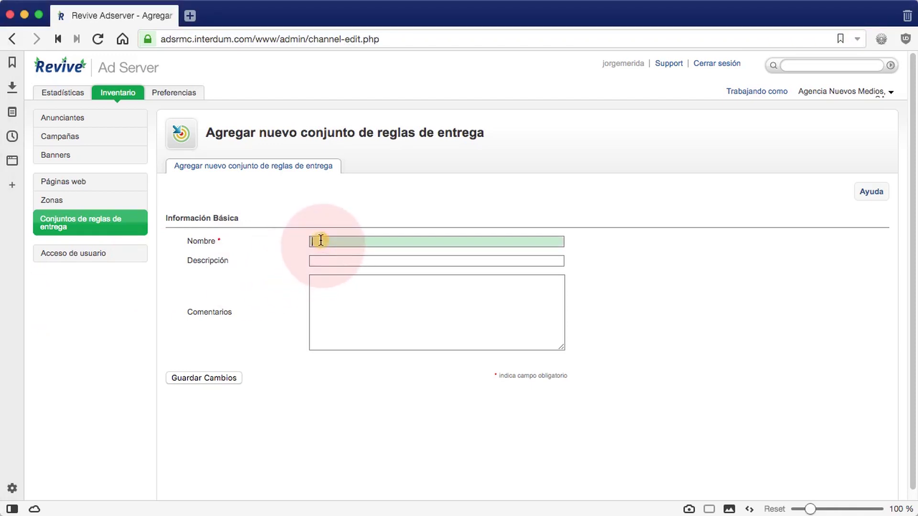
{"action": "type", "text": "Acceso desde España con idiomas locales"}
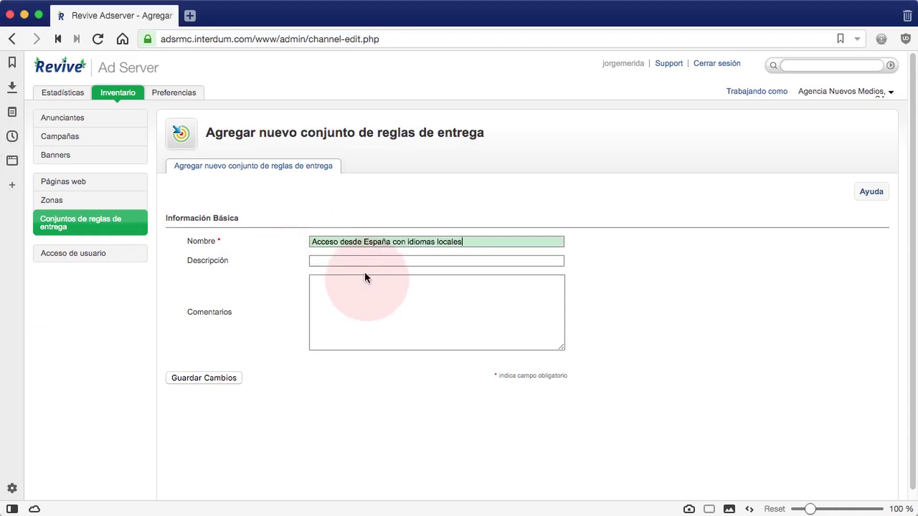
{"action": "left_click", "coordinate": [320, 261]}
{"action": "type", "text": "Par"}
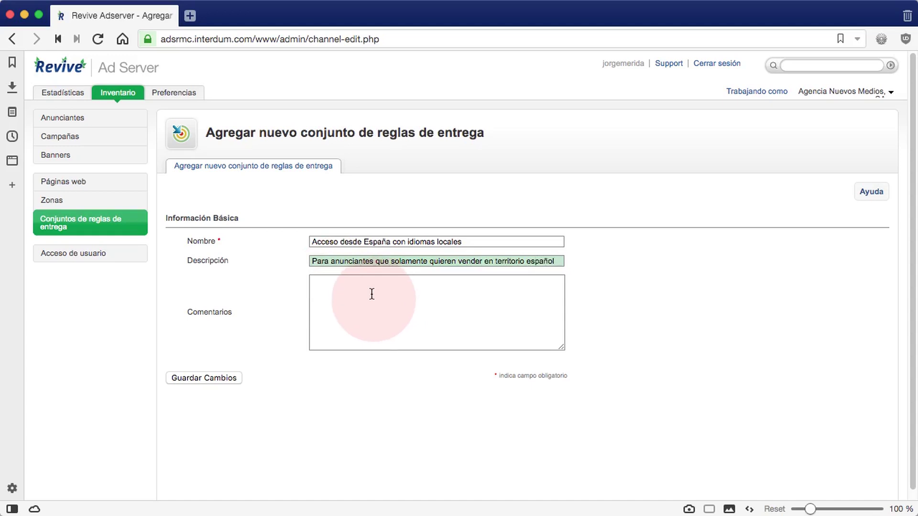
{"action": "left_click", "coordinate": [228, 378]}
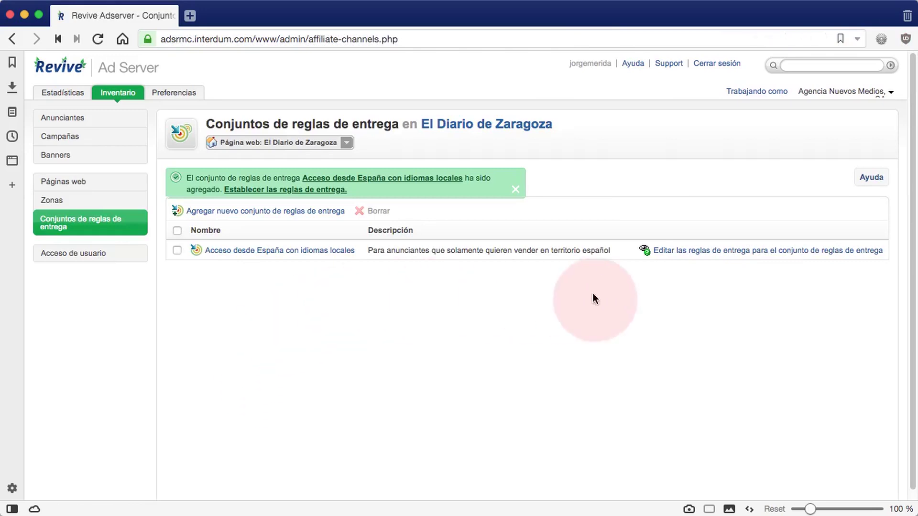
Step: Add a Client - Language delivery rule to the new rule set, using the "Is any of" condition
{"action": "left_click", "coordinate": [694, 253]}
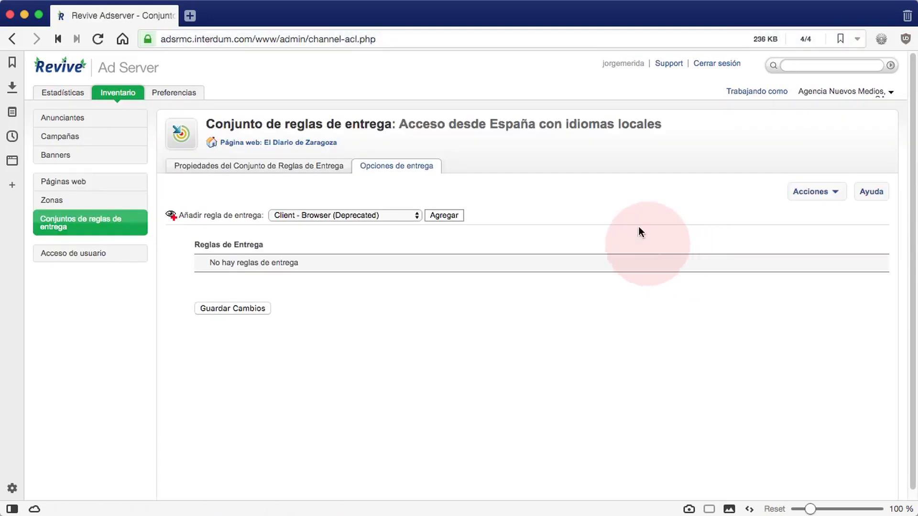
{"action": "left_click", "coordinate": [386, 215]}
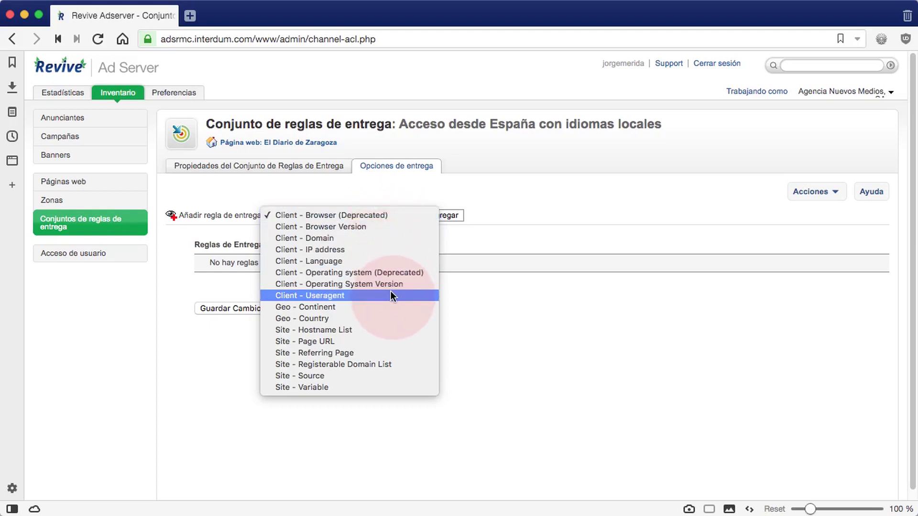
{"action": "left_click", "coordinate": [386, 260]}
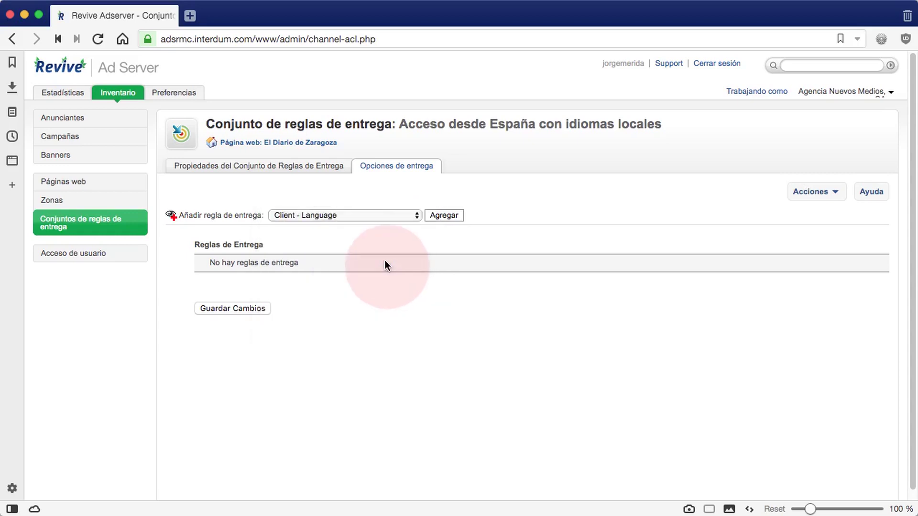
{"action": "left_click", "coordinate": [448, 213]}
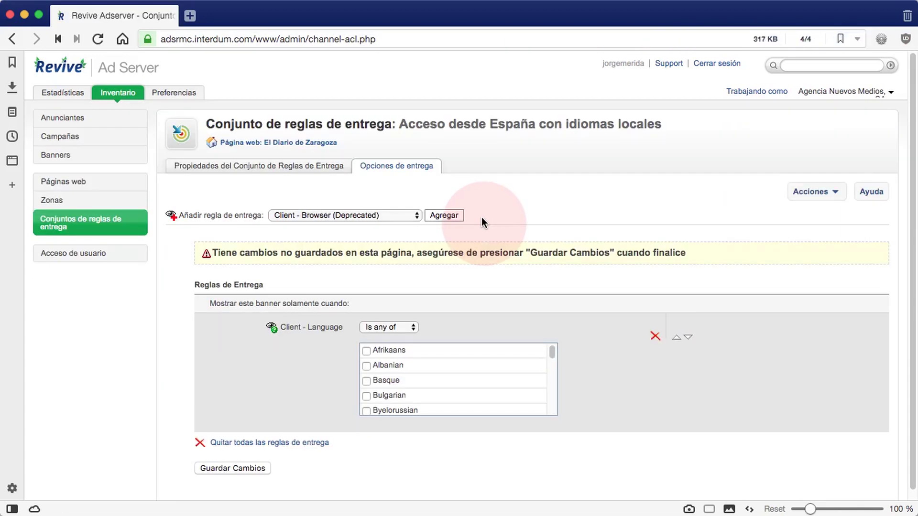
{"action": "left_click", "coordinate": [401, 330]}
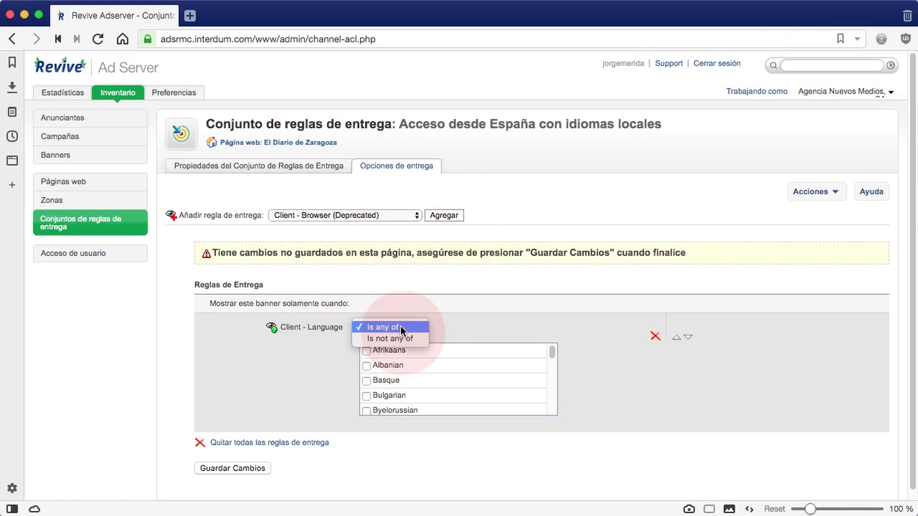
{"action": "left_click", "coordinate": [509, 326]}
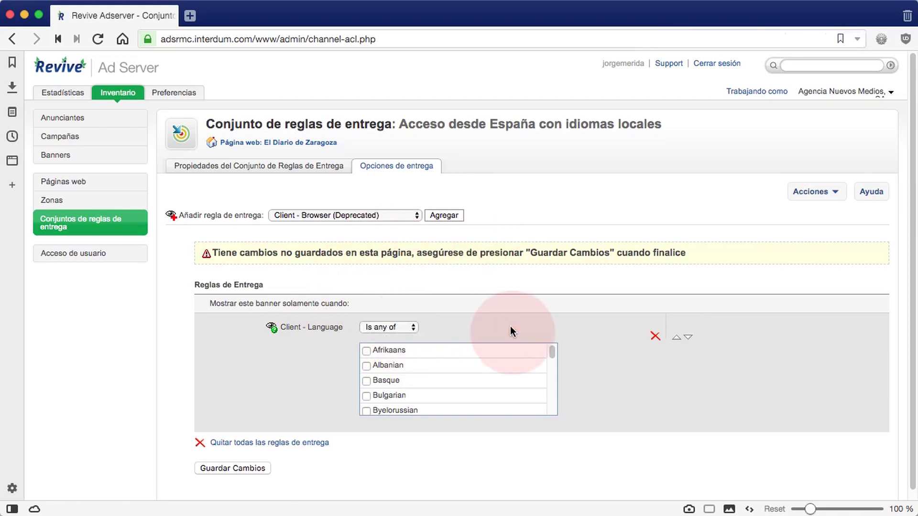
Step: Select Spain's regional languages, including Basque and Galician, in the Client - Language rule
{"action": "left_click", "coordinate": [366, 381]}
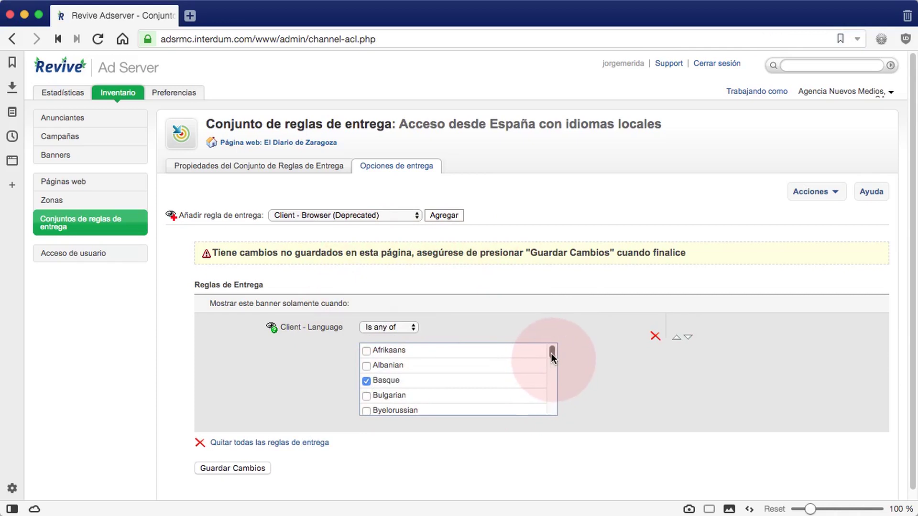
{"action": "left_click_drag", "start_coordinate": [552, 353], "coordinate": [550, 358]}
{"action": "left_click", "coordinate": [366, 376]}
{"action": "left_click_drag", "start_coordinate": [553, 357], "coordinate": [549, 375]}
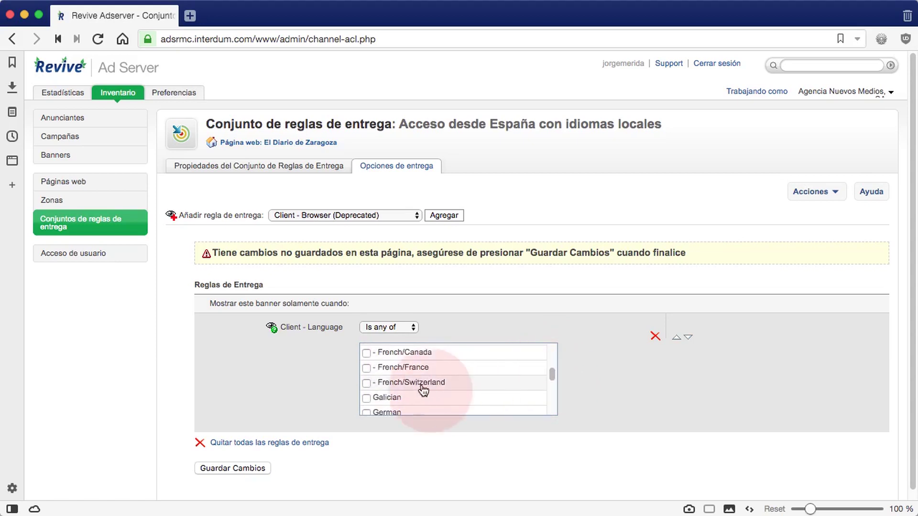
{"action": "left_click", "coordinate": [366, 398]}
Step: Select Spanish and its Argentina, Colombia, Mexico and Spain variants in the language rule, and save the changes
{"action": "left_click_drag", "start_coordinate": [551, 371], "coordinate": [550, 404]}
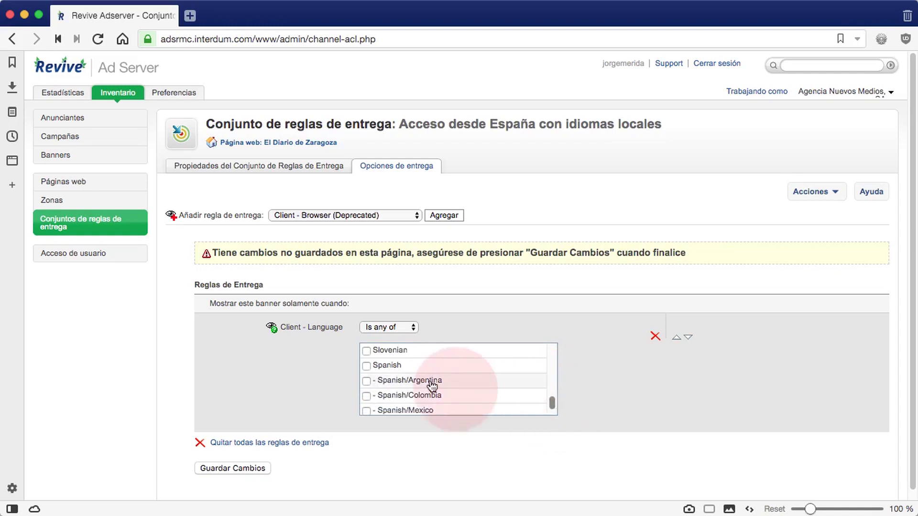
{"action": "left_click", "coordinate": [367, 364]}
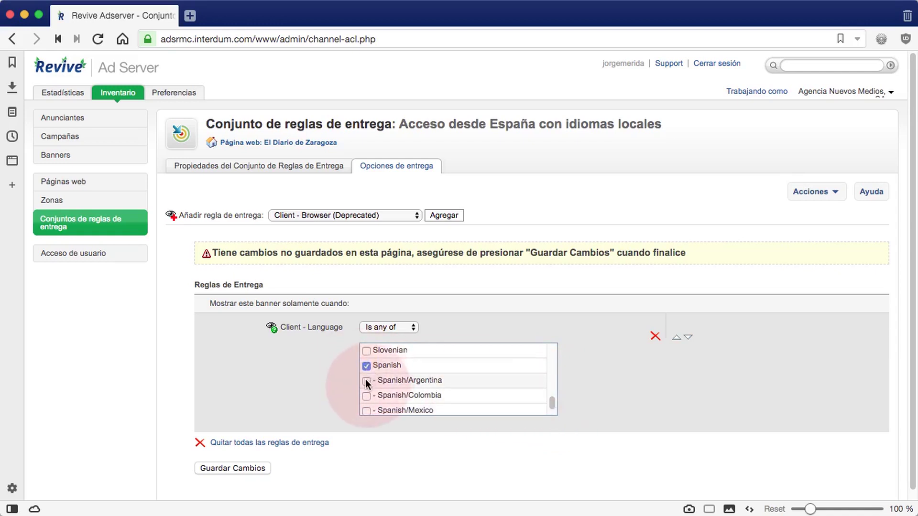
{"action": "left_click", "coordinate": [366, 381]}
{"action": "left_click", "coordinate": [366, 395]}
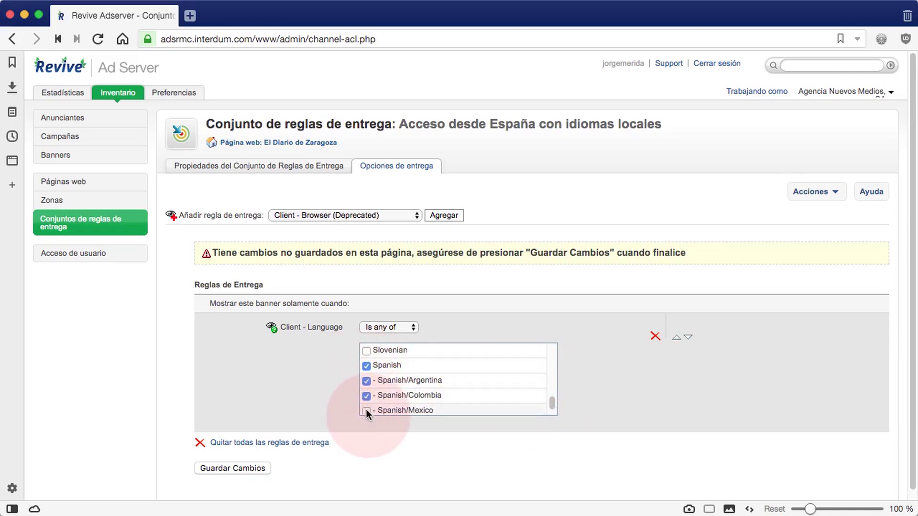
{"action": "left_click", "coordinate": [366, 410]}
{"action": "left_click_drag", "start_coordinate": [550, 400], "coordinate": [550, 406]}
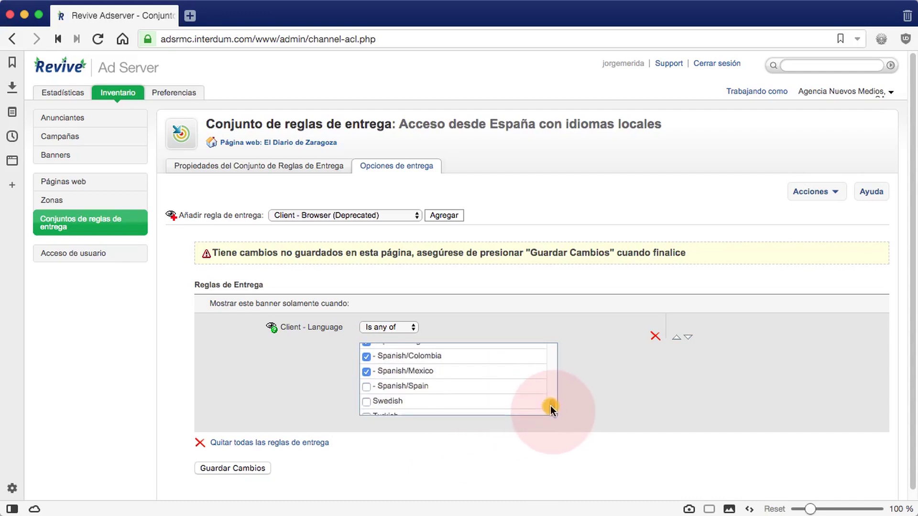
{"action": "left_click", "coordinate": [366, 386]}
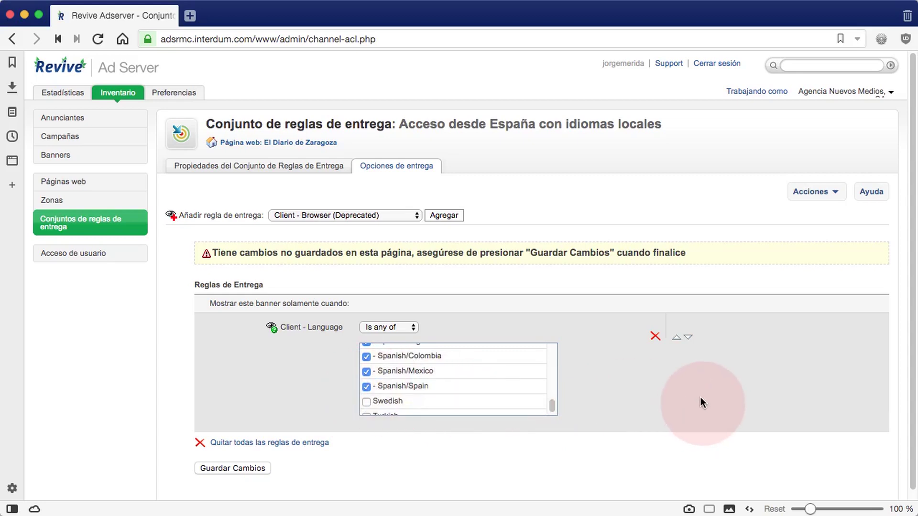
{"action": "left_click", "coordinate": [232, 467]}
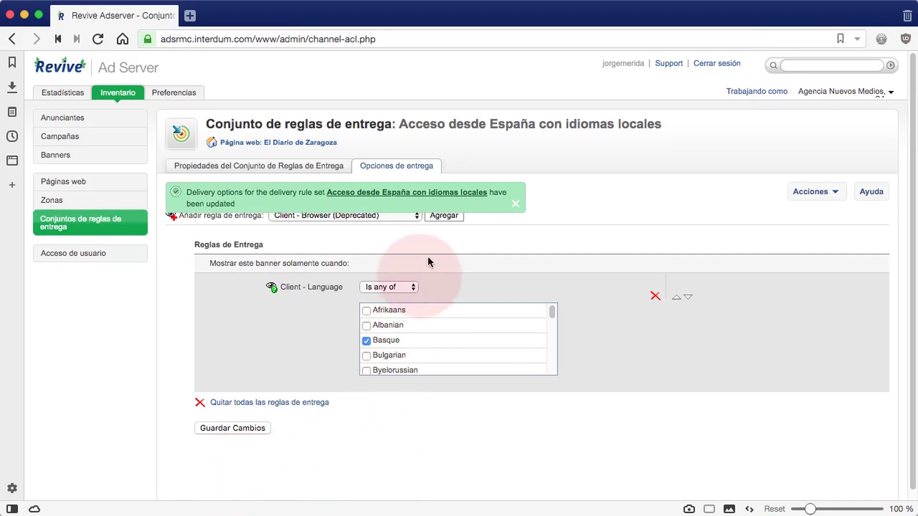
{"action": "left_click", "coordinate": [515, 204]}
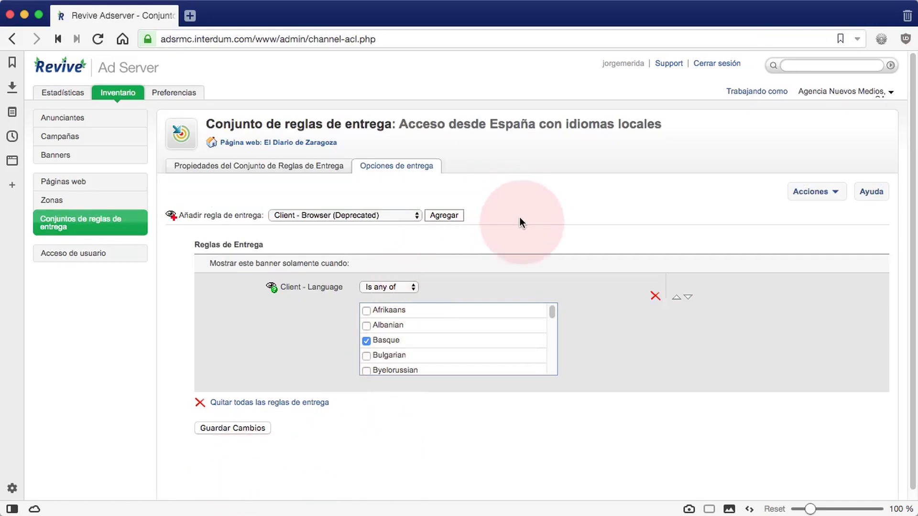
Step: Add a Geo - Country delivery rule to the rule set
{"action": "left_click", "coordinate": [368, 215]}
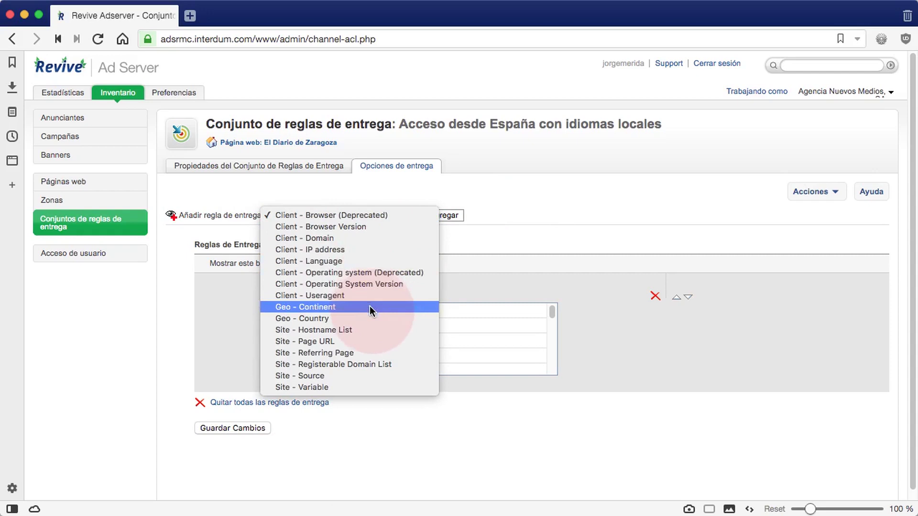
{"action": "left_click", "coordinate": [372, 319]}
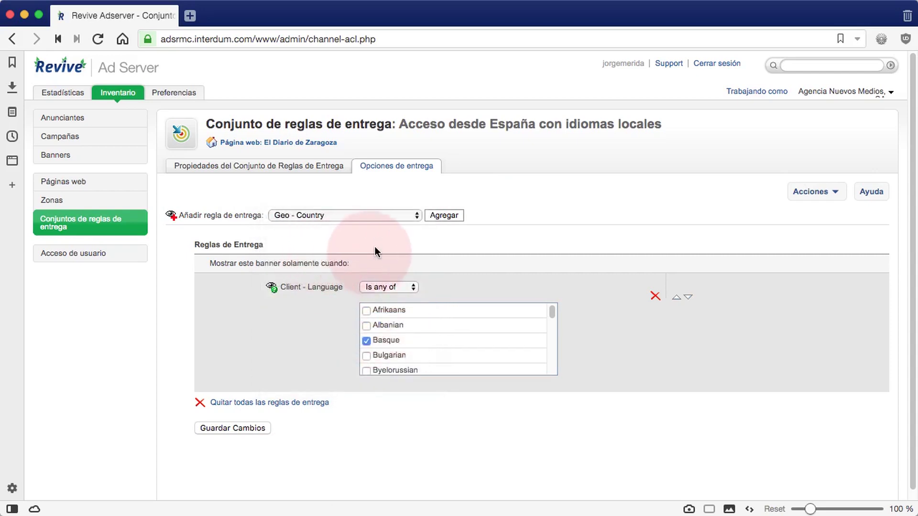
{"action": "left_click", "coordinate": [451, 215]}
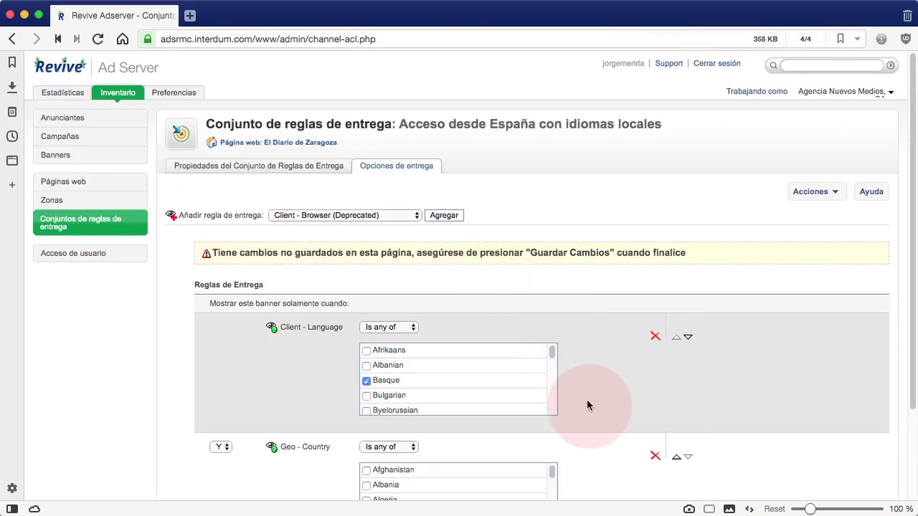
Step: Select Andorra and Spain as the countries in the Geo - Country rule, and save the changes
{"action": "scroll", "coordinate": [587, 400], "scroll_direction": "down", "scroll_amount": 3}
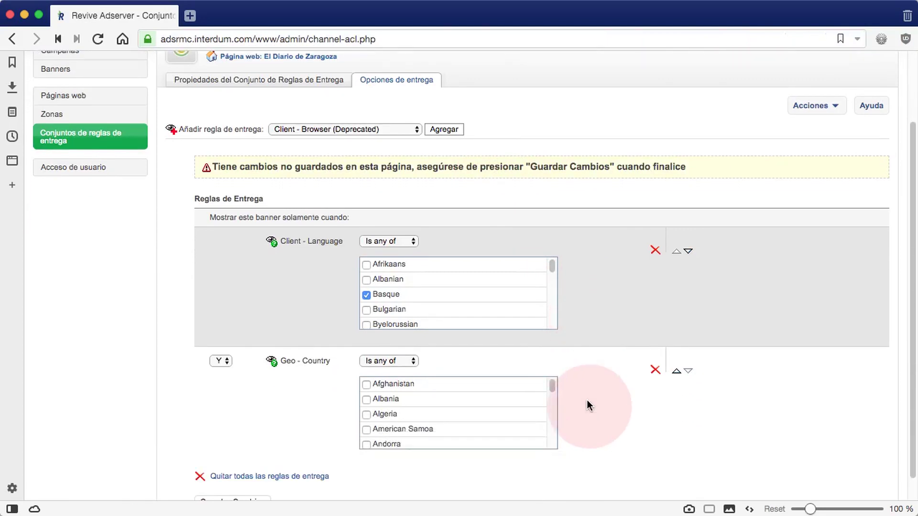
{"action": "scroll", "coordinate": [586, 405], "scroll_direction": "down", "scroll_amount": 1}
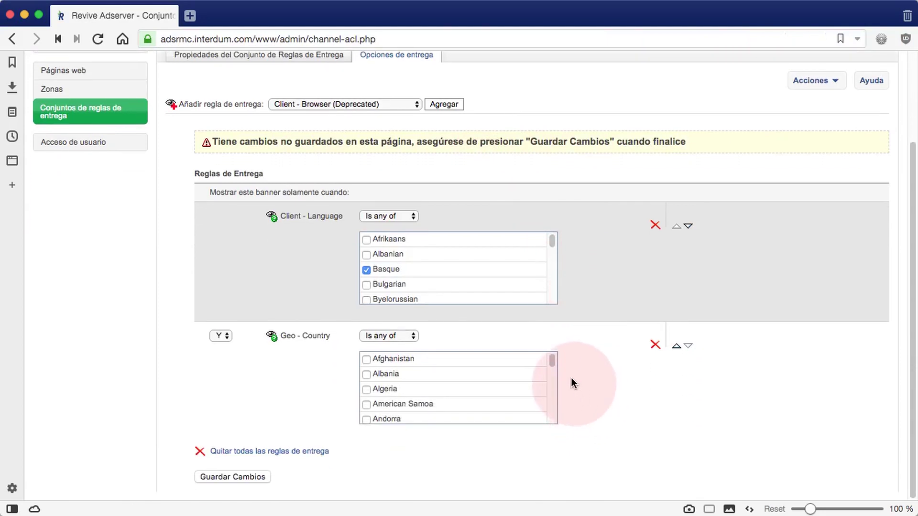
{"action": "left_click_drag", "start_coordinate": [552, 360], "coordinate": [552, 360]}
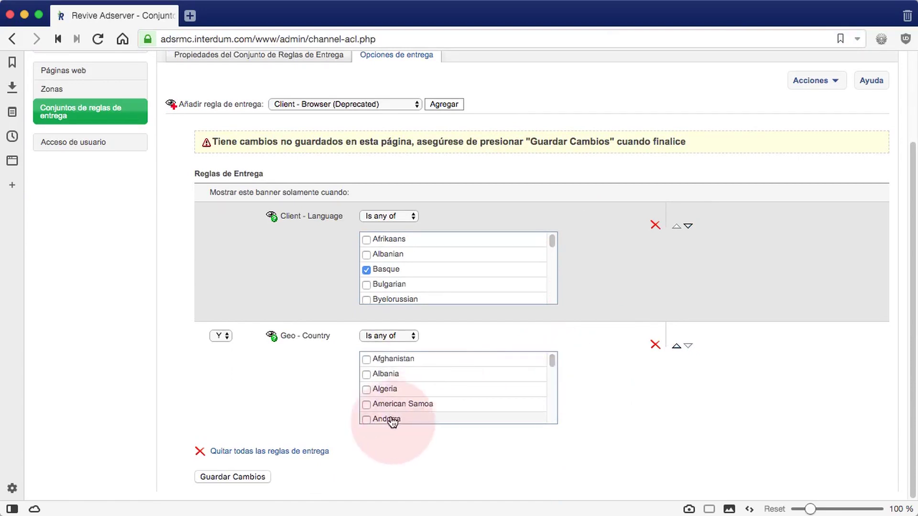
{"action": "left_click", "coordinate": [366, 420]}
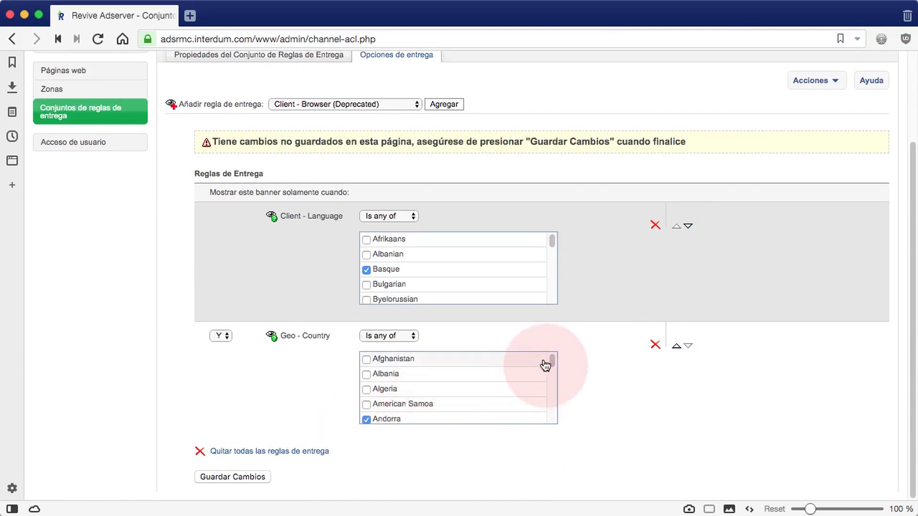
{"action": "left_click_drag", "start_coordinate": [553, 360], "coordinate": [548, 407]}
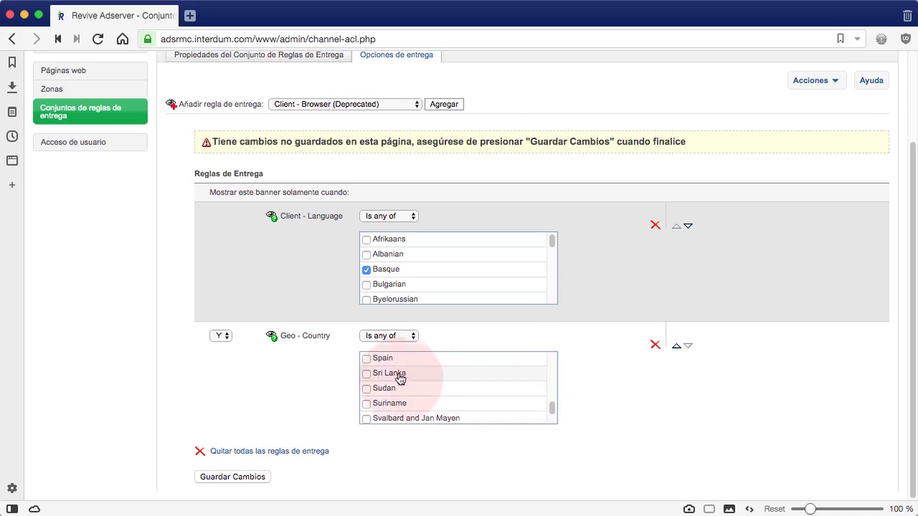
{"action": "left_click", "coordinate": [366, 359]}
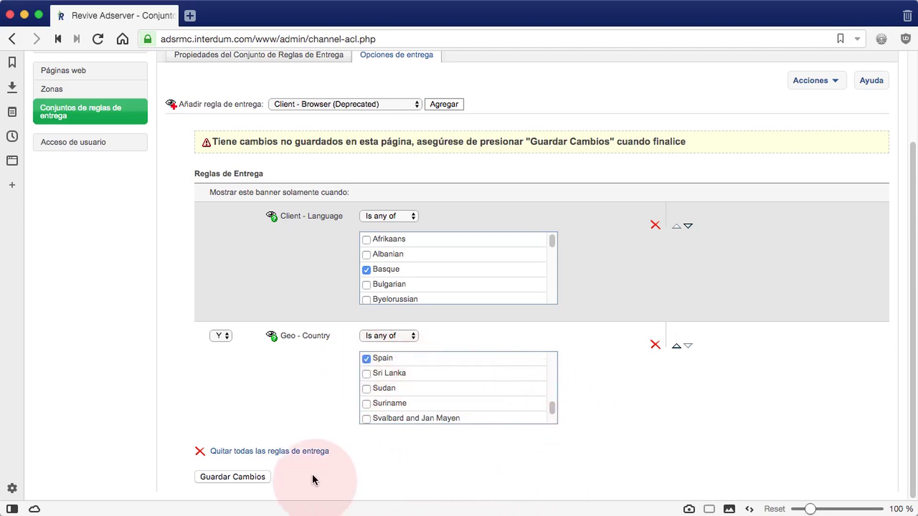
{"action": "left_click", "coordinate": [254, 475]}
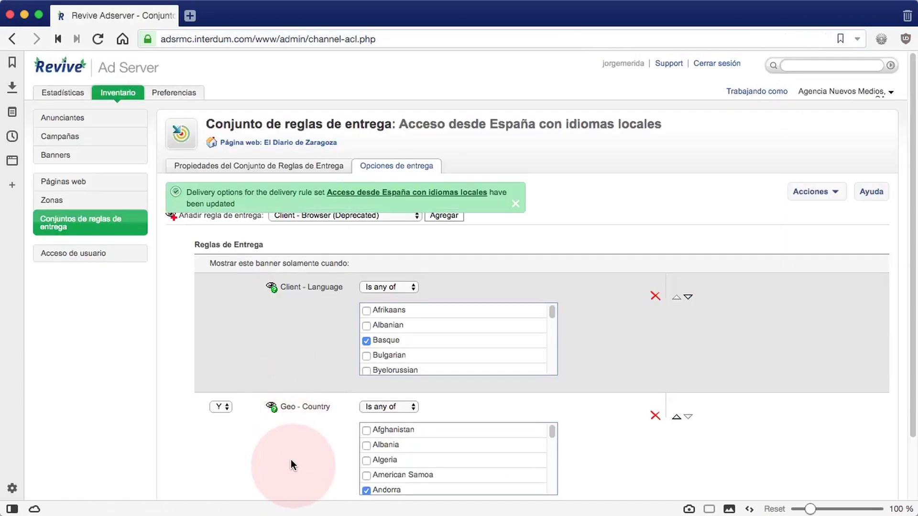
Step: Review the rule set's basic properties and return to its delivery rules
{"action": "left_click", "coordinate": [264, 166]}
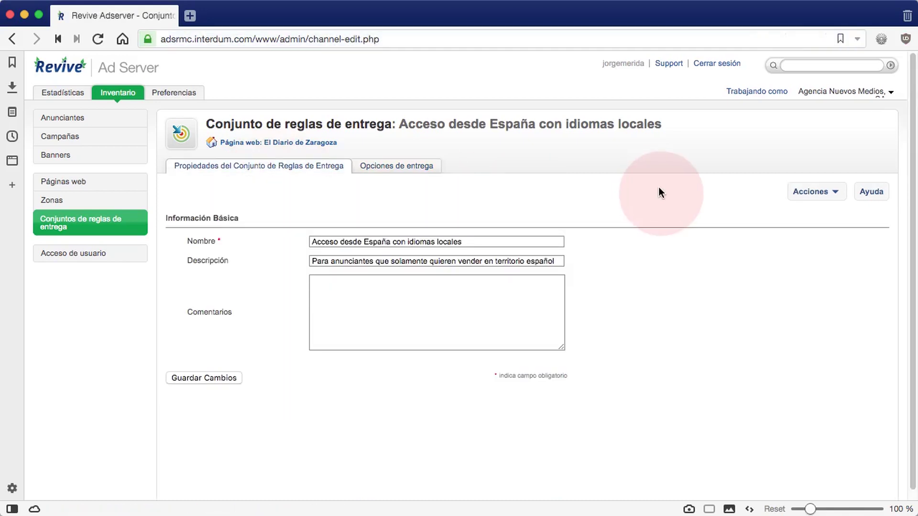
{"action": "left_click", "coordinate": [423, 167]}
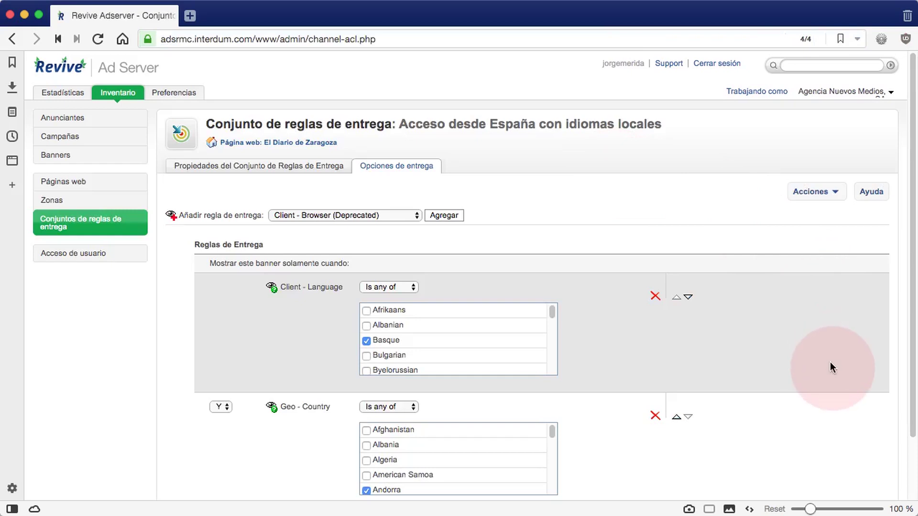
Step: Move the Geo - Country rule above the Client - Language rule and save the changes
{"action": "left_click", "coordinate": [676, 418]}
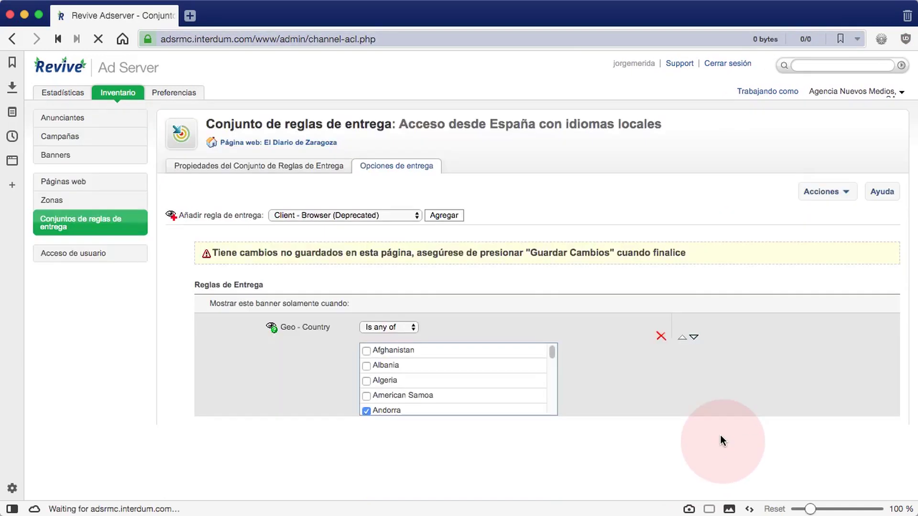
{"action": "scroll", "coordinate": [766, 421], "scroll_direction": "down", "scroll_amount": 3}
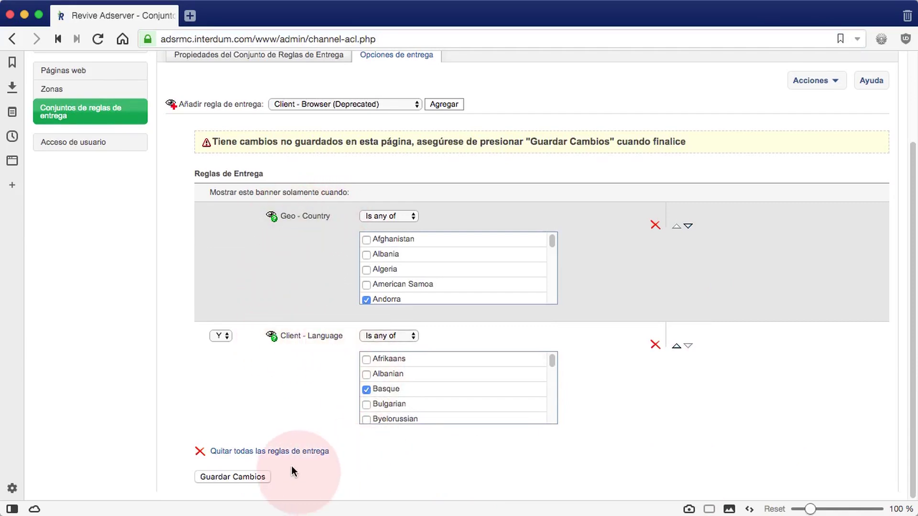
{"action": "left_click", "coordinate": [254, 475]}
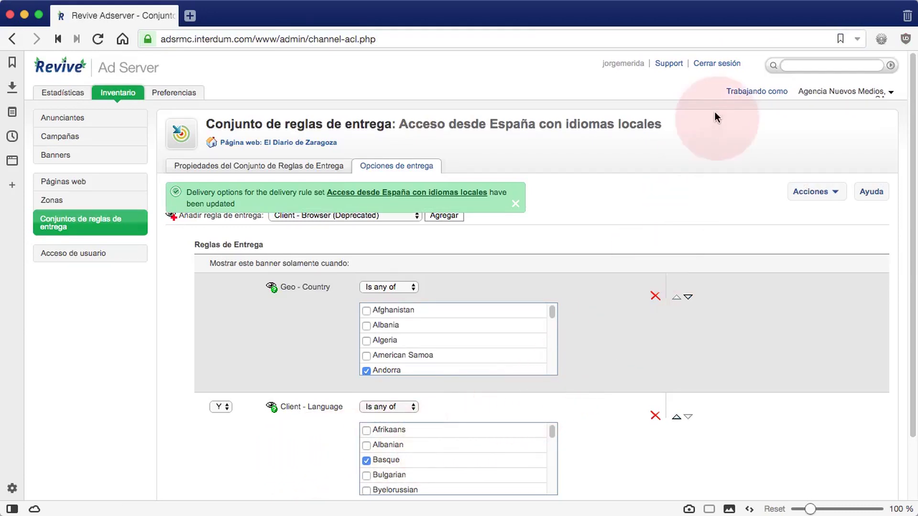
Step: Log out of the ad server account
{"action": "left_click", "coordinate": [719, 64]}
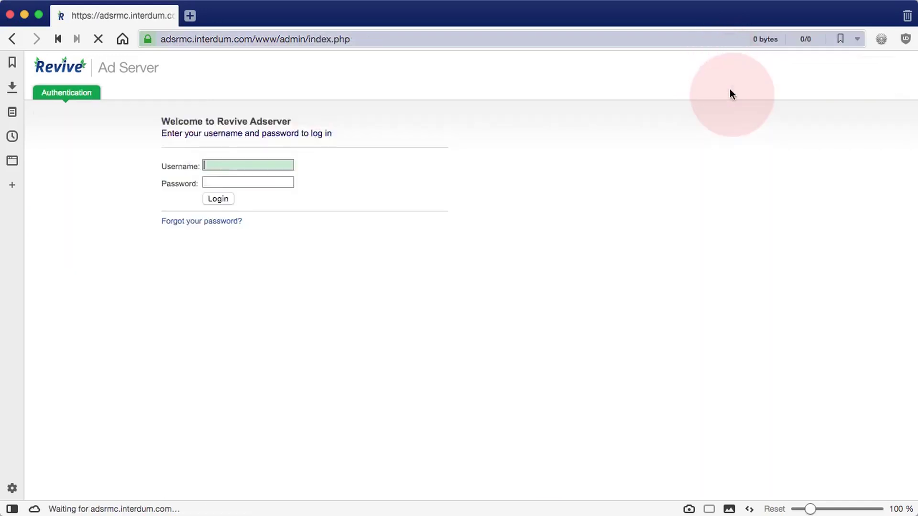